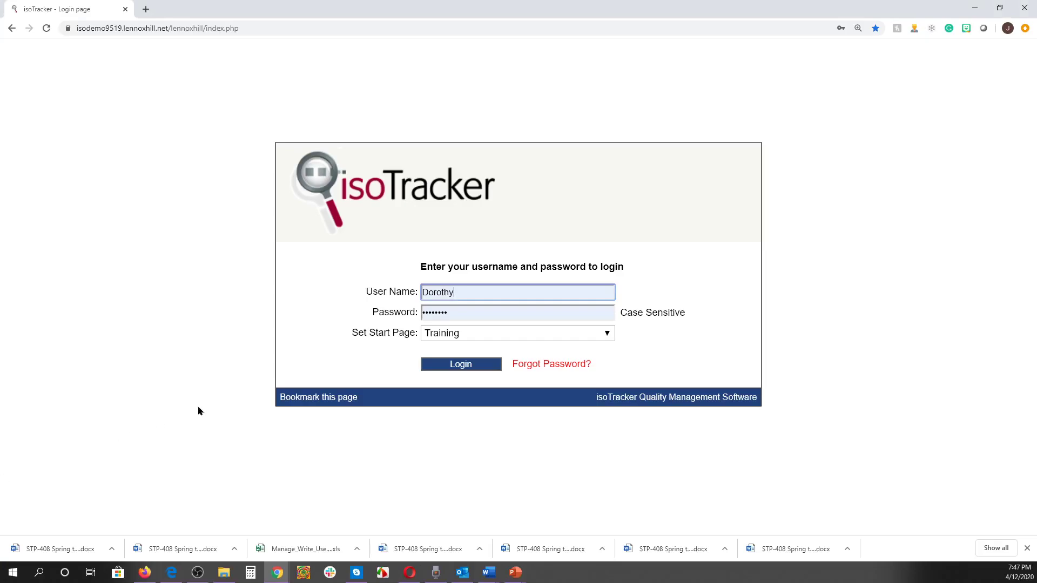
# Step: Log in to isoTracker using the saved administrator credentials
pyautogui.click(489, 365)
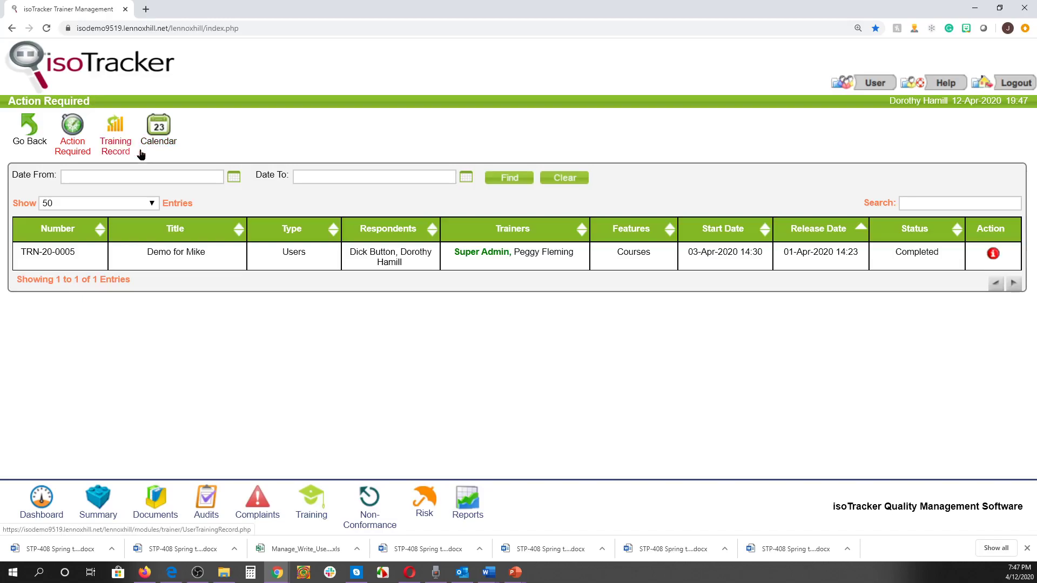
pyautogui.click(1010, 86)
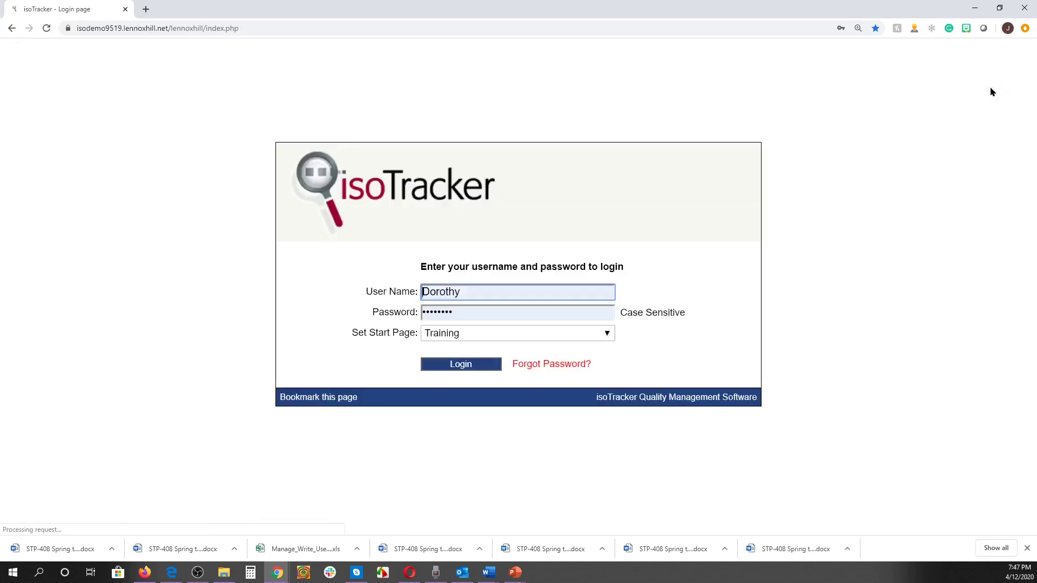
pyautogui.click(539, 290)
pyautogui.scroll(-5, 534, 183)
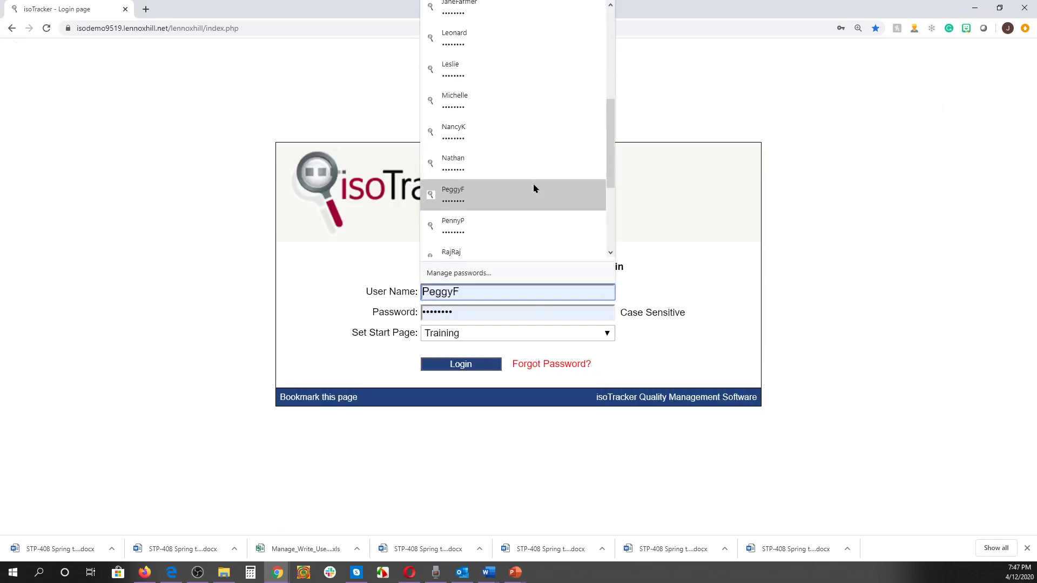
pyautogui.click(516, 213)
pyautogui.click(474, 363)
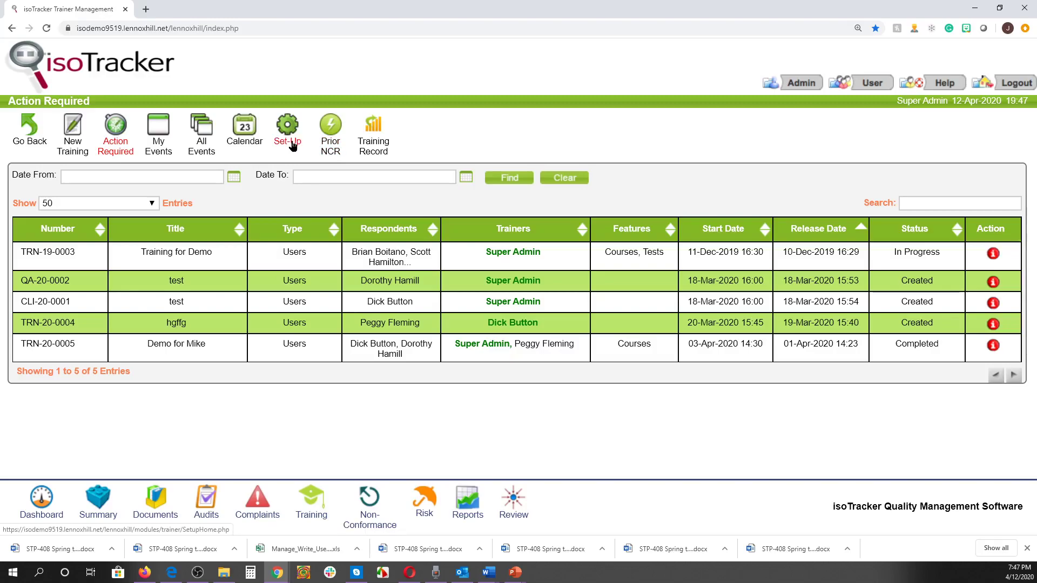
# Step: Go to Training Module Set-Up and show the Courses list
pyautogui.click(292, 144)
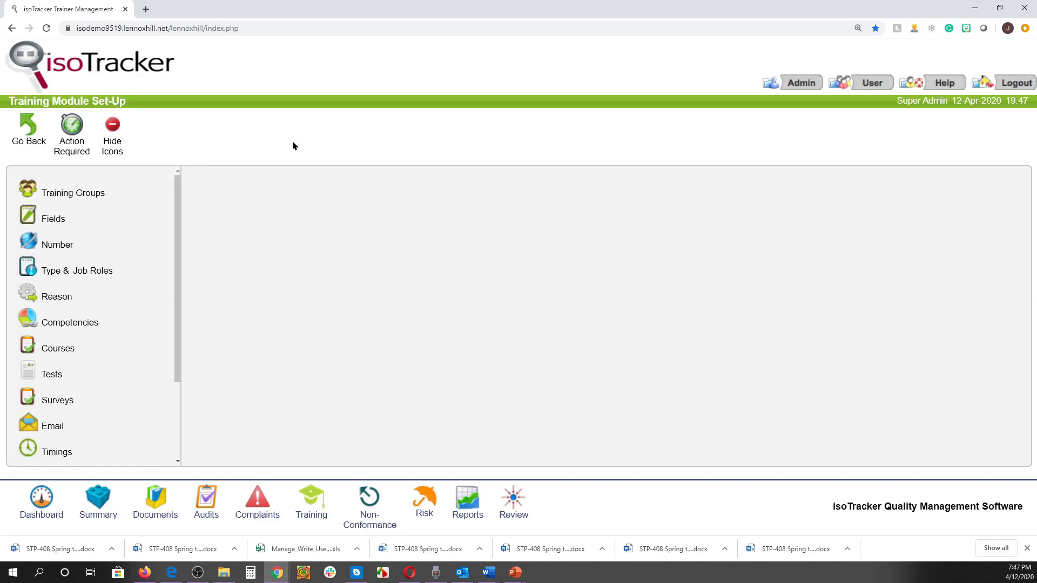
pyautogui.click(56, 348)
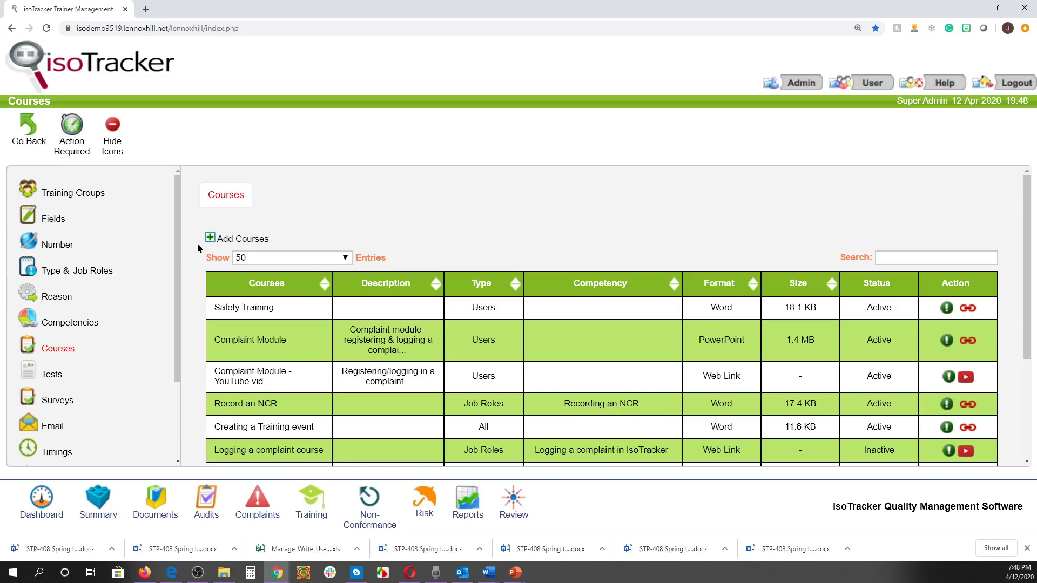
# Step: Add a course named 'Record a non-conformance' with instructions 'Please review this course'
pyautogui.click(209, 238)
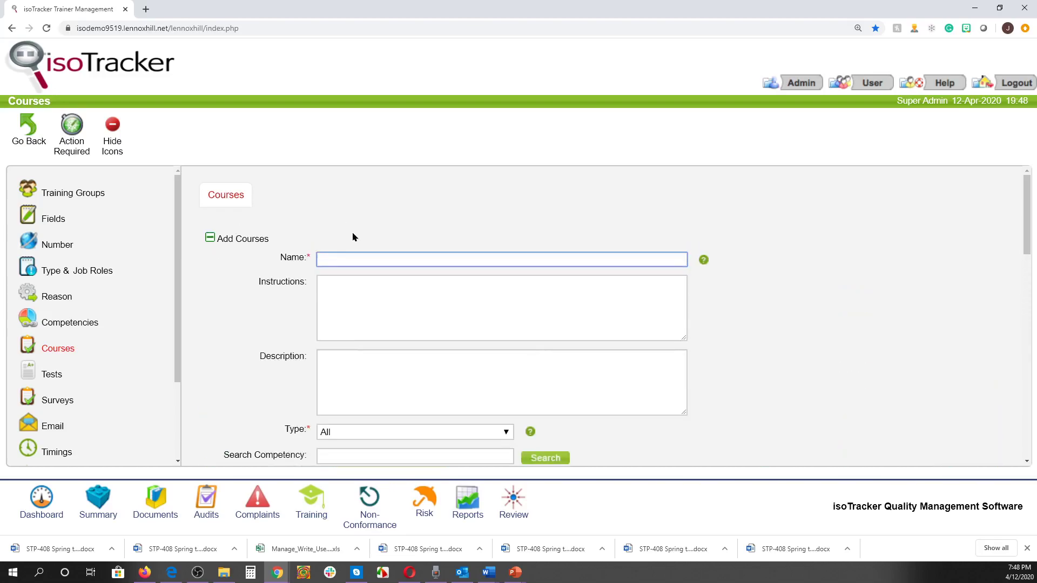
pyautogui.click(348, 248)
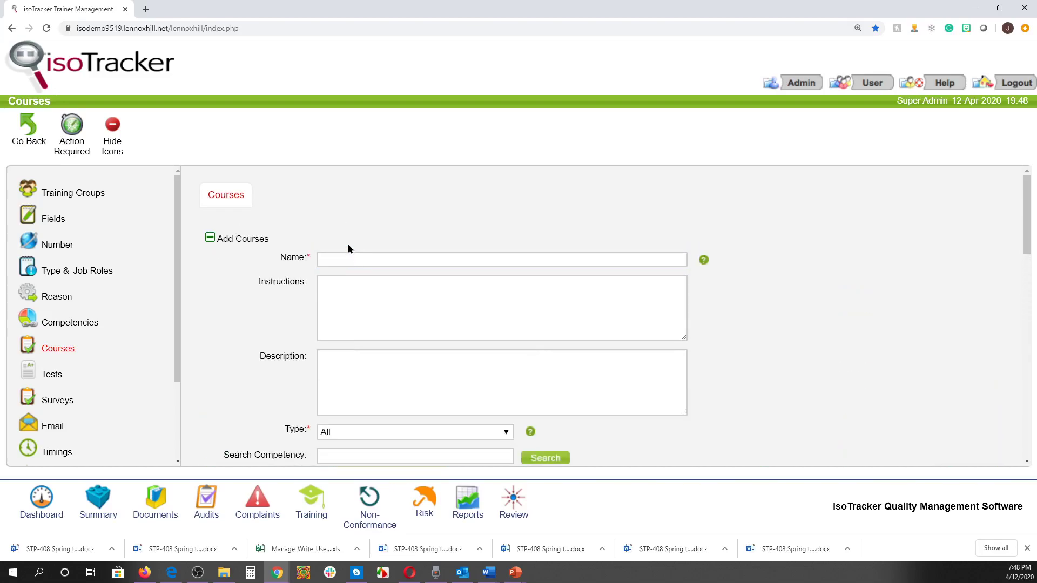
pyautogui.click(355, 263)
pyautogui.write('R')
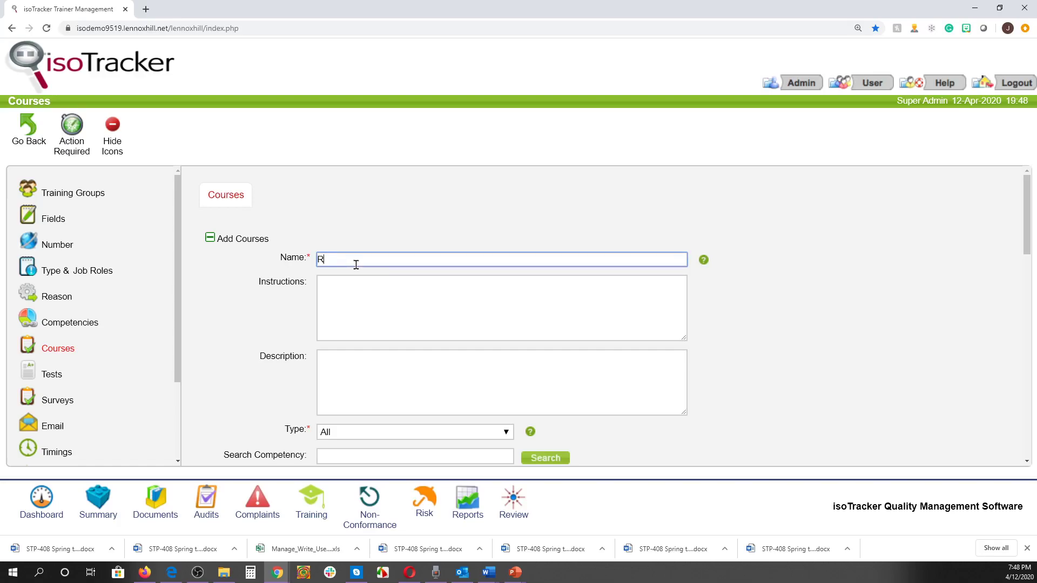
pyautogui.write('ecord a non-conformance')
pyautogui.press('Tab')
pyautogui.write('Please review this cour')
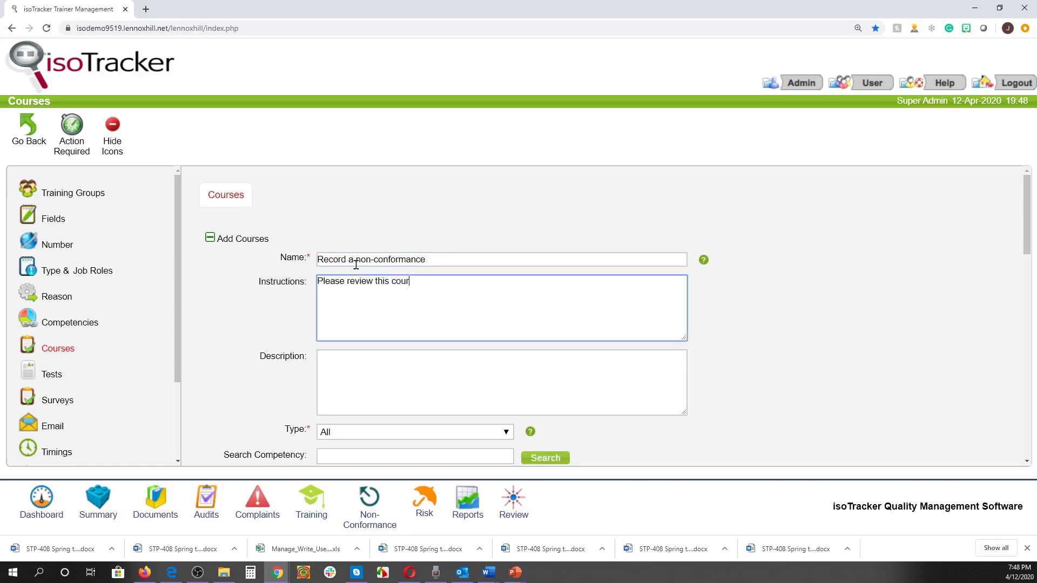
pyautogui.write('se')
pyautogui.scroll(-2, 605, 302)
pyautogui.click(447, 309)
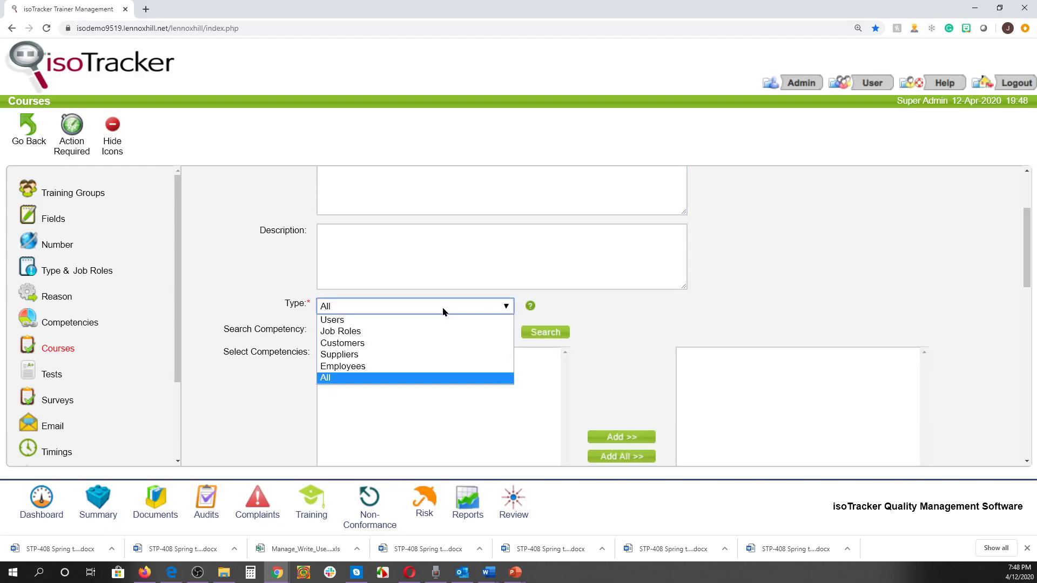
# Step: Set the course type to Job Roles and add the Recording an NCR competency
pyautogui.click(373, 331)
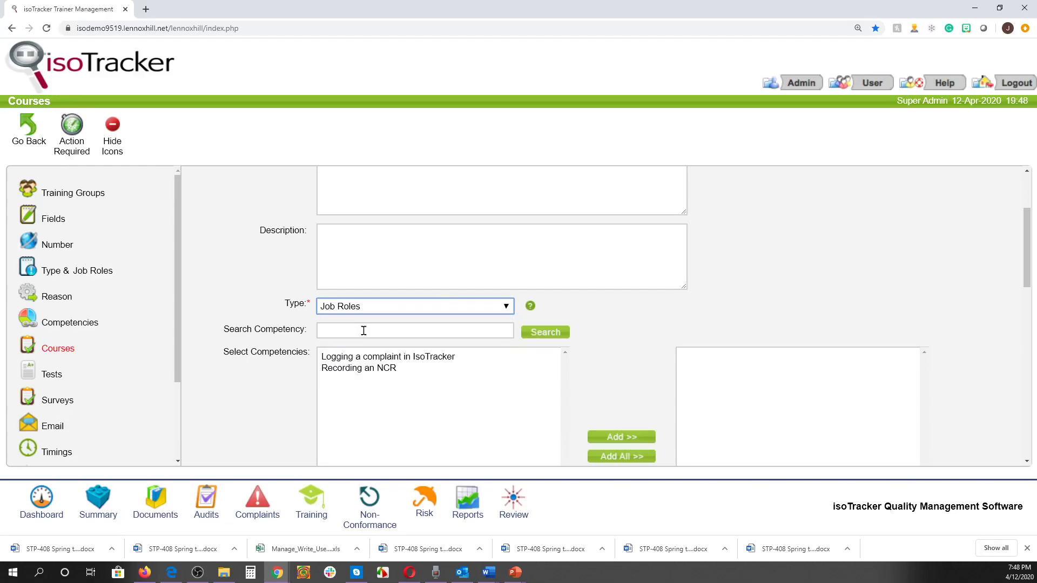
pyautogui.scroll(-2, 363, 330)
pyautogui.click(356, 244)
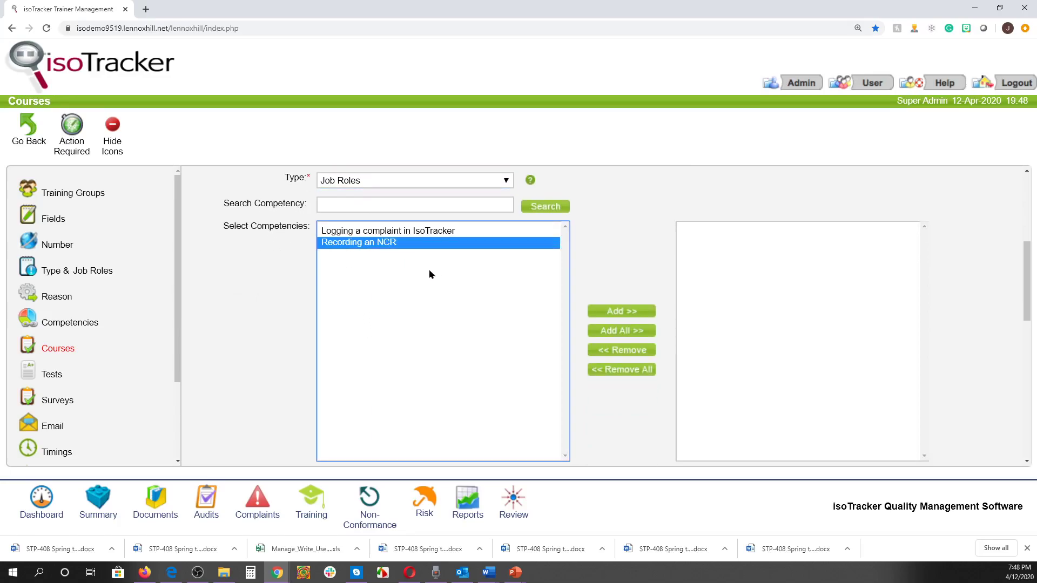
pyautogui.click(617, 310)
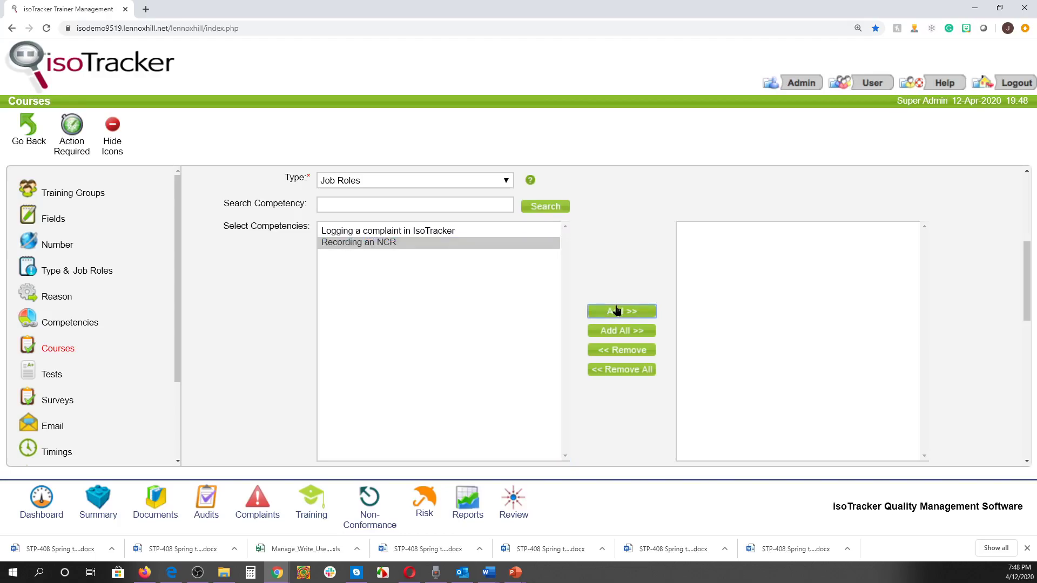
pyautogui.scroll(-2, 617, 310)
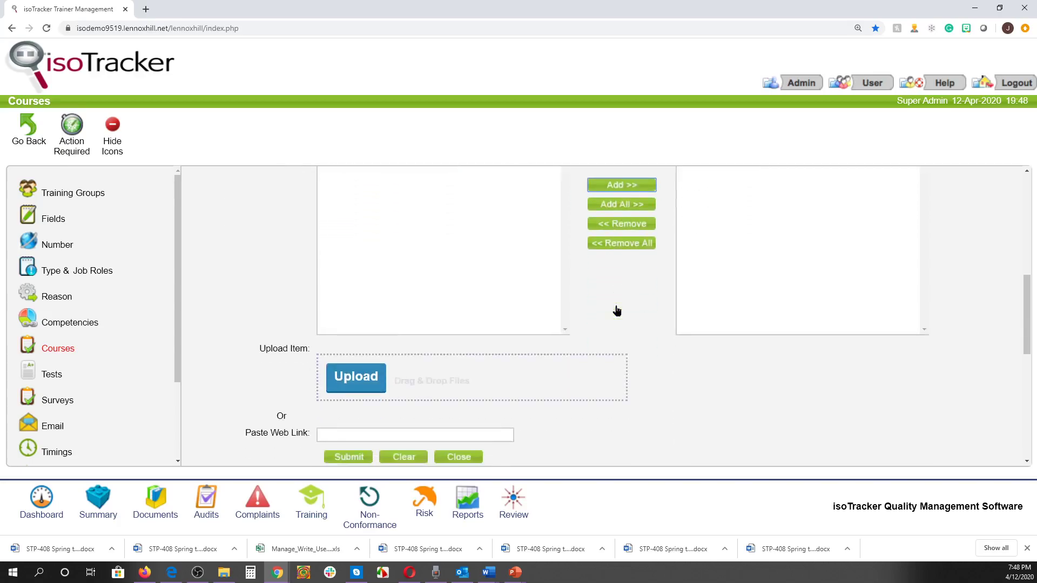
# Step: Upload the Word file Record a Non-Conformance.docx to the course
pyautogui.click(371, 389)
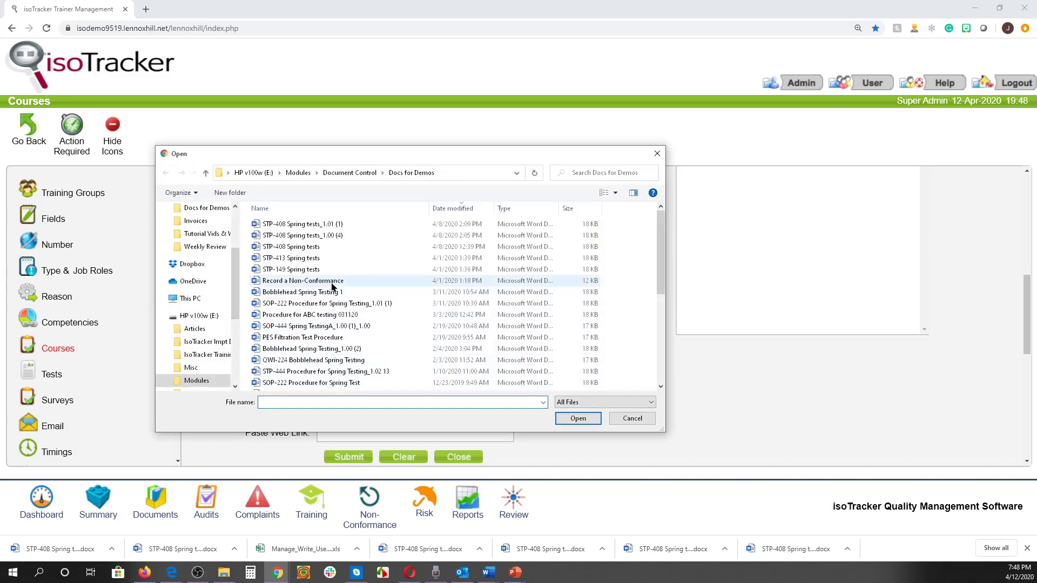
pyautogui.click(332, 282)
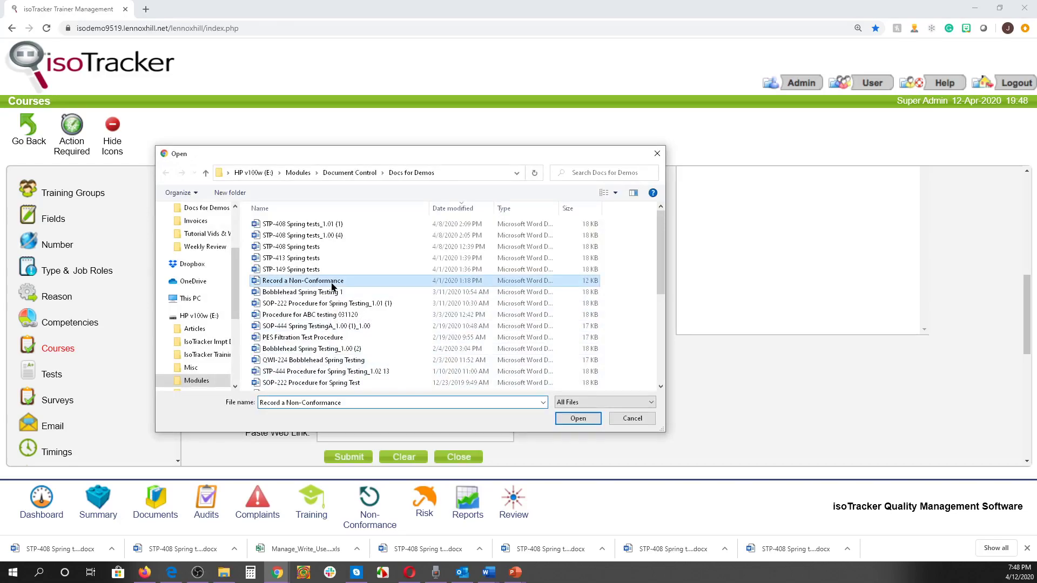
pyautogui.click(567, 420)
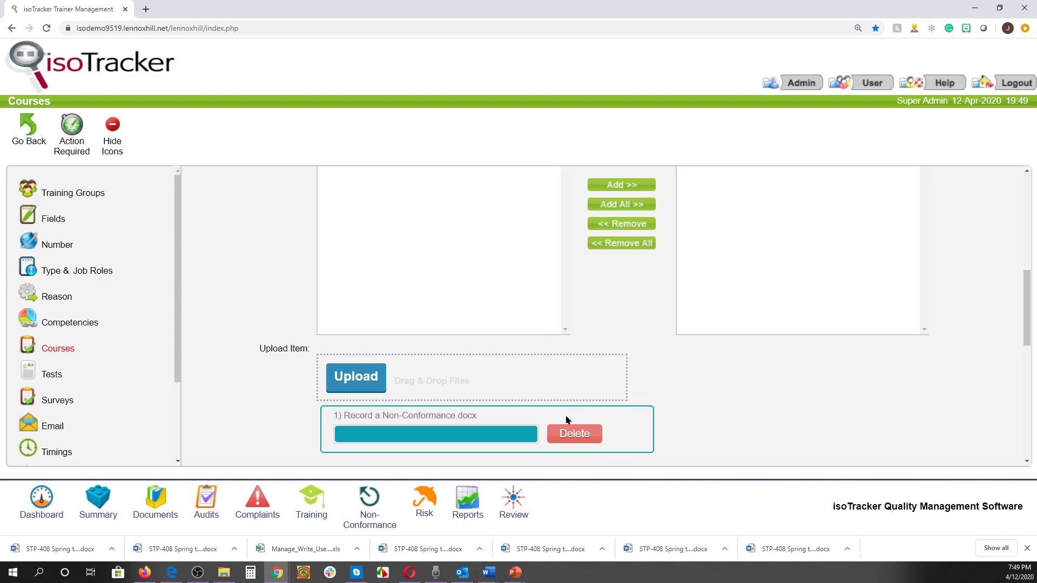
pyautogui.scroll(-2, 565, 420)
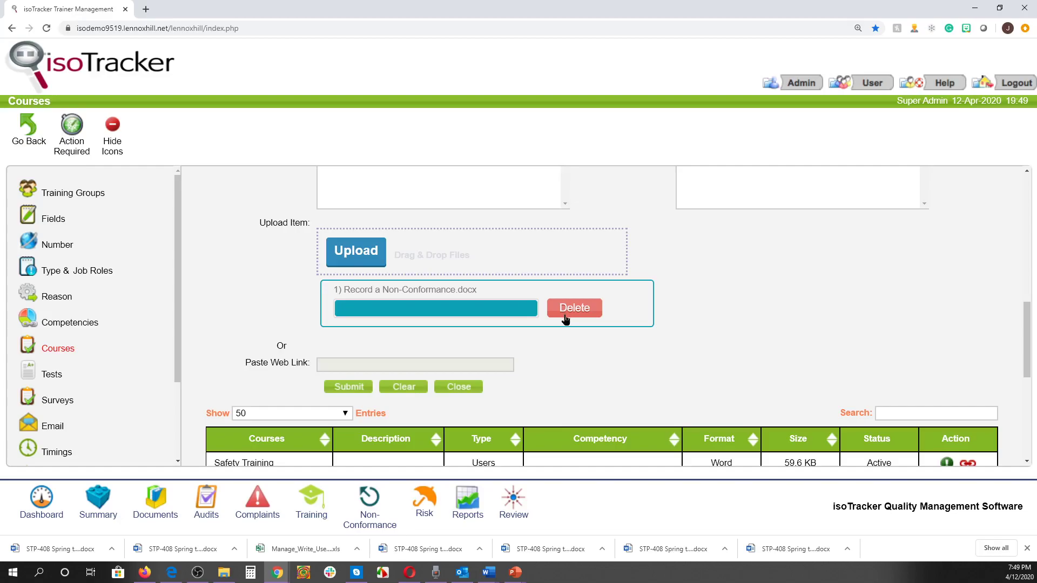
# Step: Submit the Record a non-conformance course
pyautogui.click(338, 386)
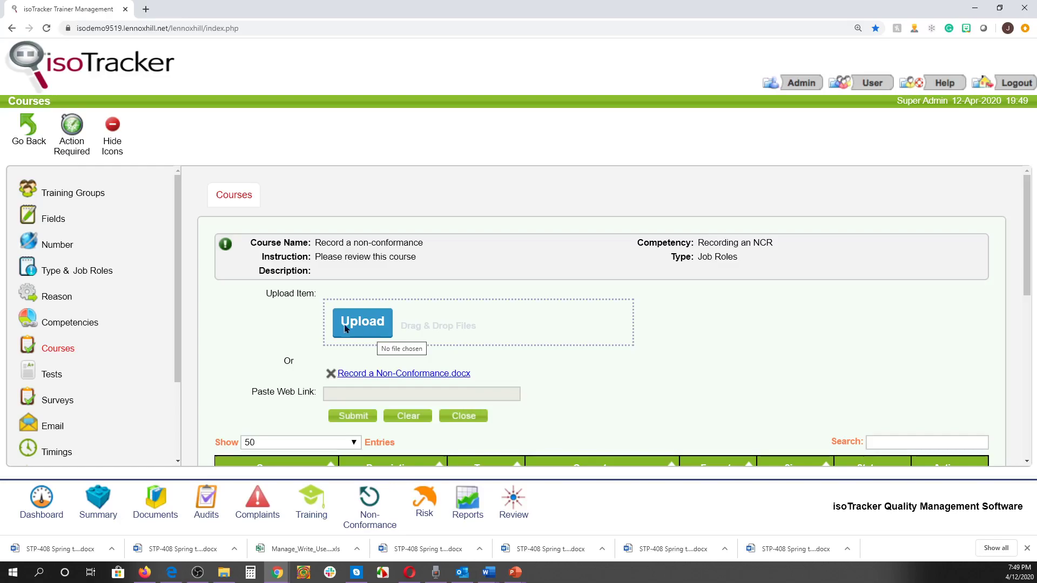
# Step: Add another course named 'Record an NCR video' with instructions 'Please review this video'
pyautogui.click(236, 201)
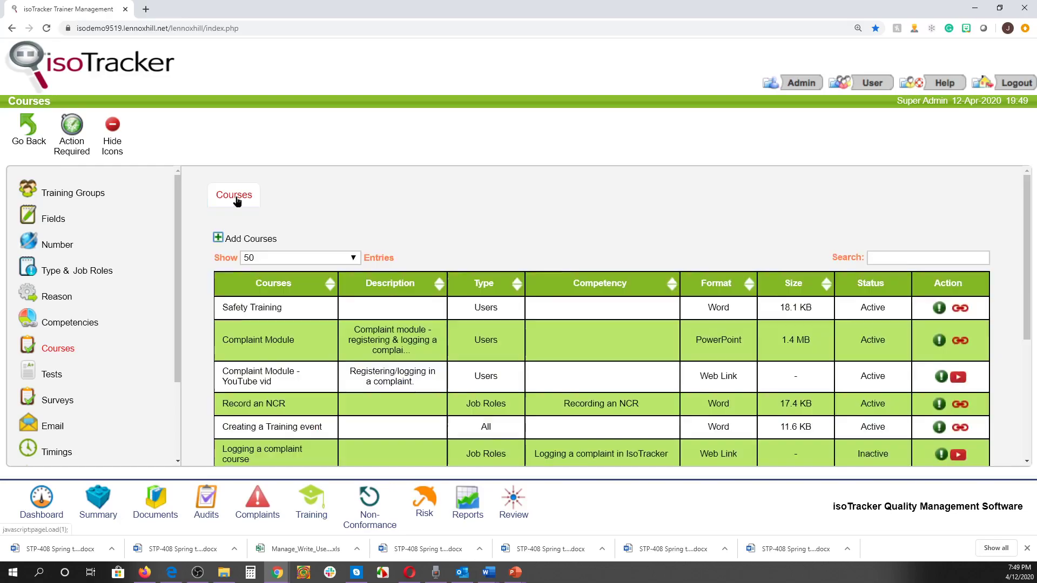
pyautogui.click(218, 239)
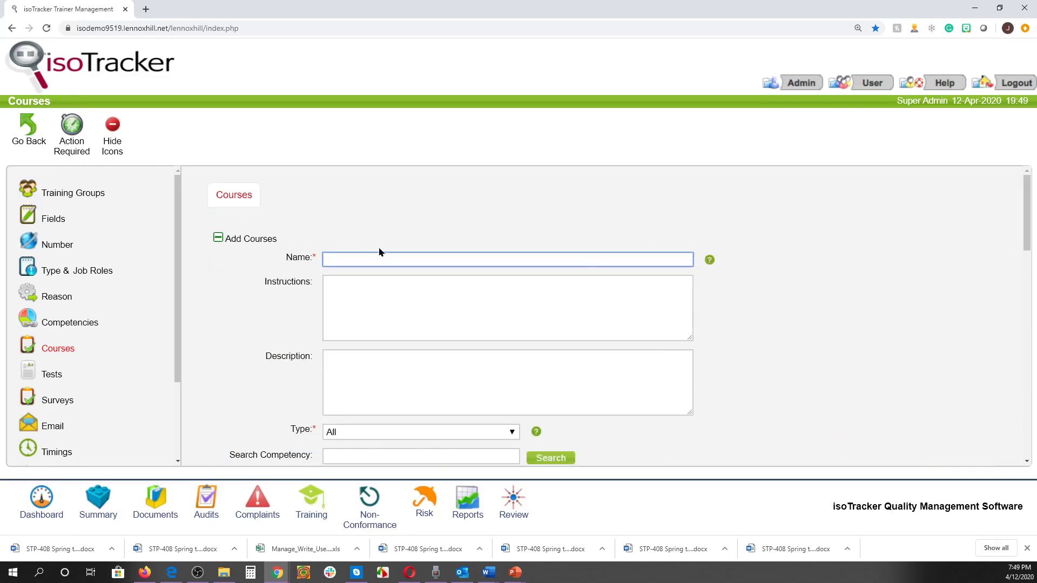
pyautogui.write('Record an NCR video')
pyautogui.press('Tab')
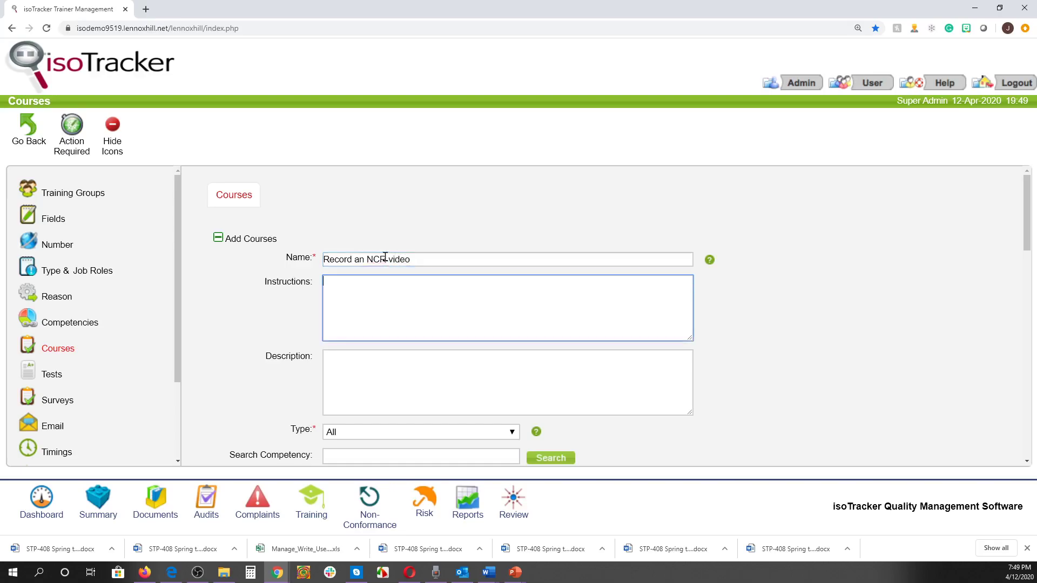
pyautogui.write('Please review this video')
pyautogui.scroll(-8, 387, 259)
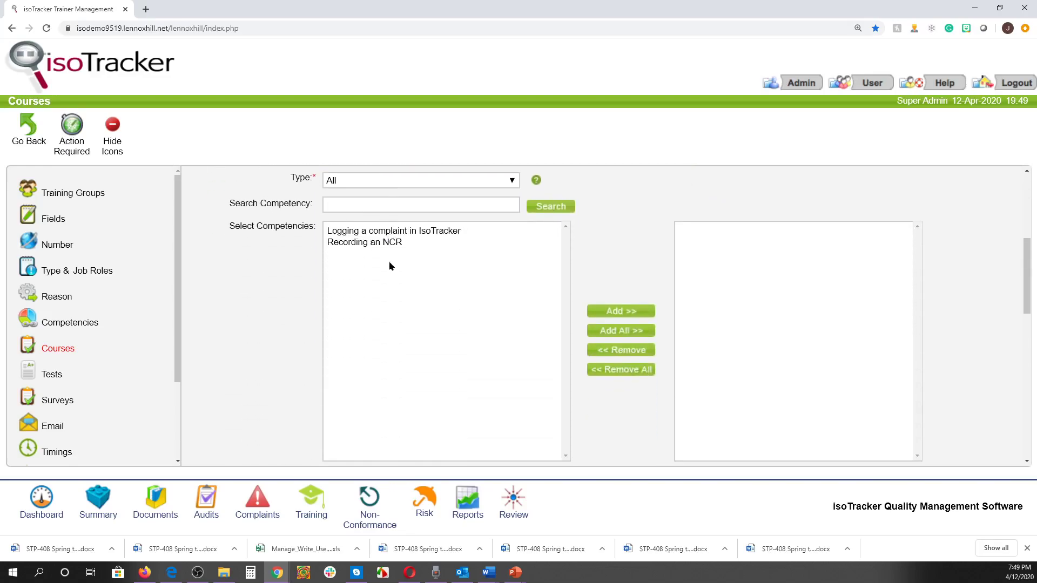
pyautogui.scroll(-2, 396, 283)
# Step: Paste the YouTube URL as the web link, submit, and open the new course row
pyautogui.click(400, 310)
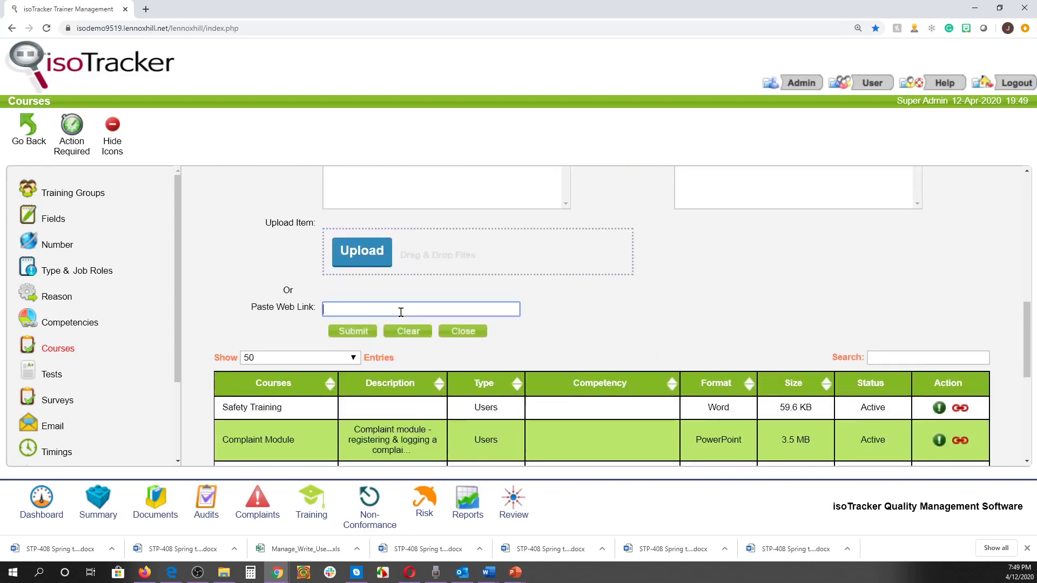
pyautogui.write('https://www.youtube.com/watch?v=y7DYOH8xods')
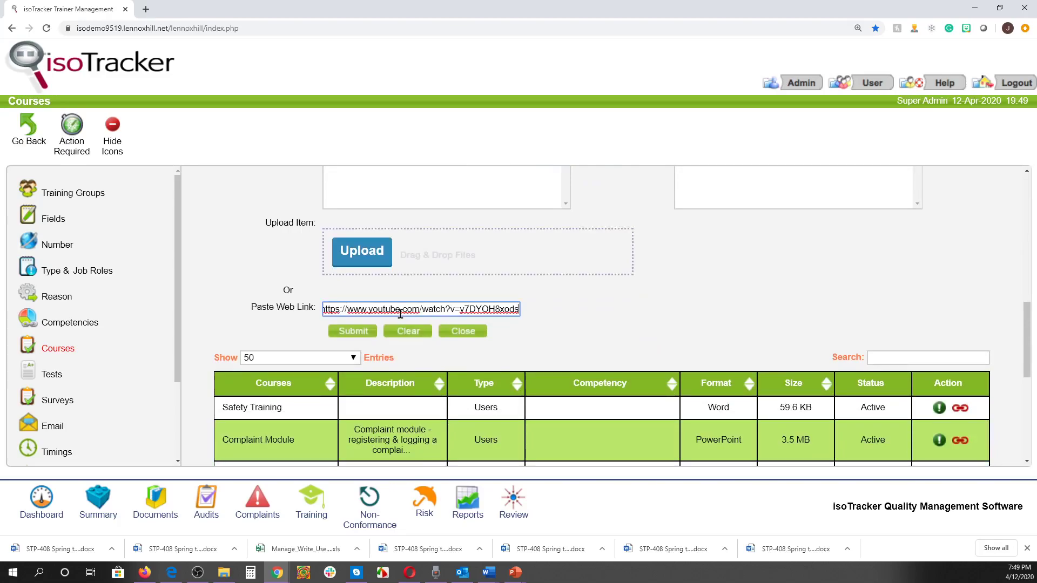
pyautogui.click(362, 330)
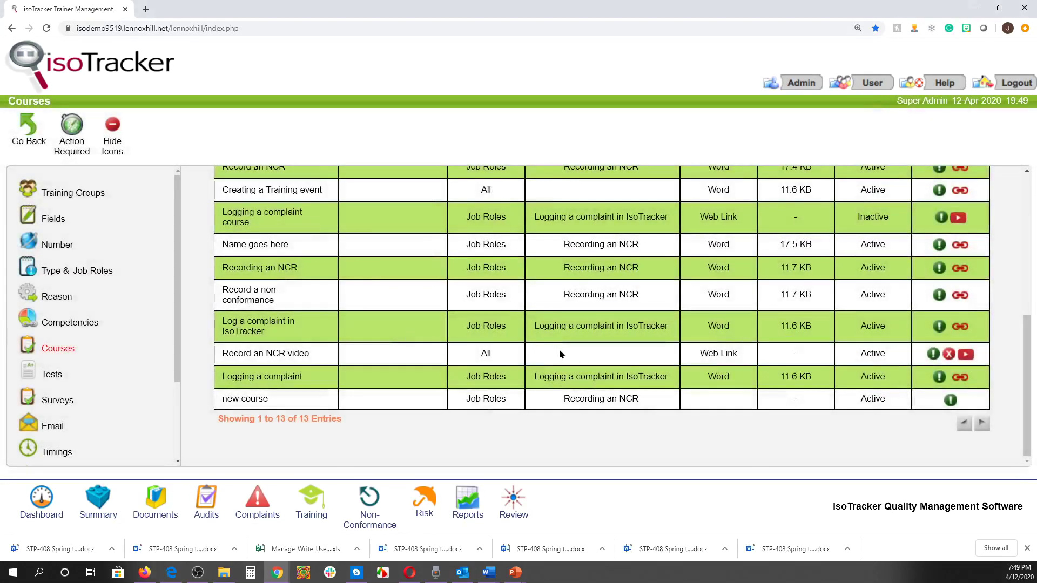
pyautogui.click(559, 354)
pyautogui.scroll(-5, 755, 351)
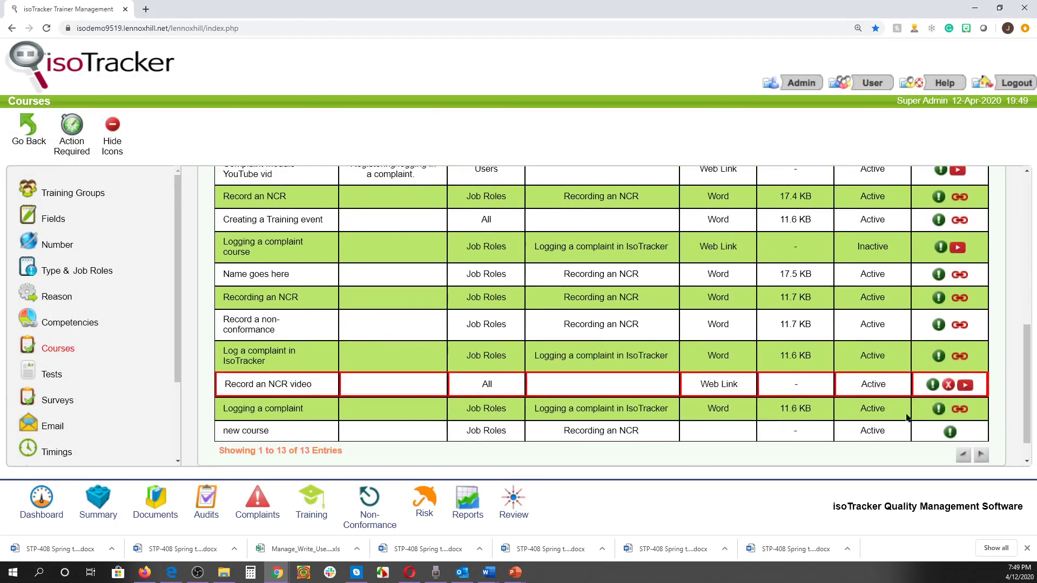